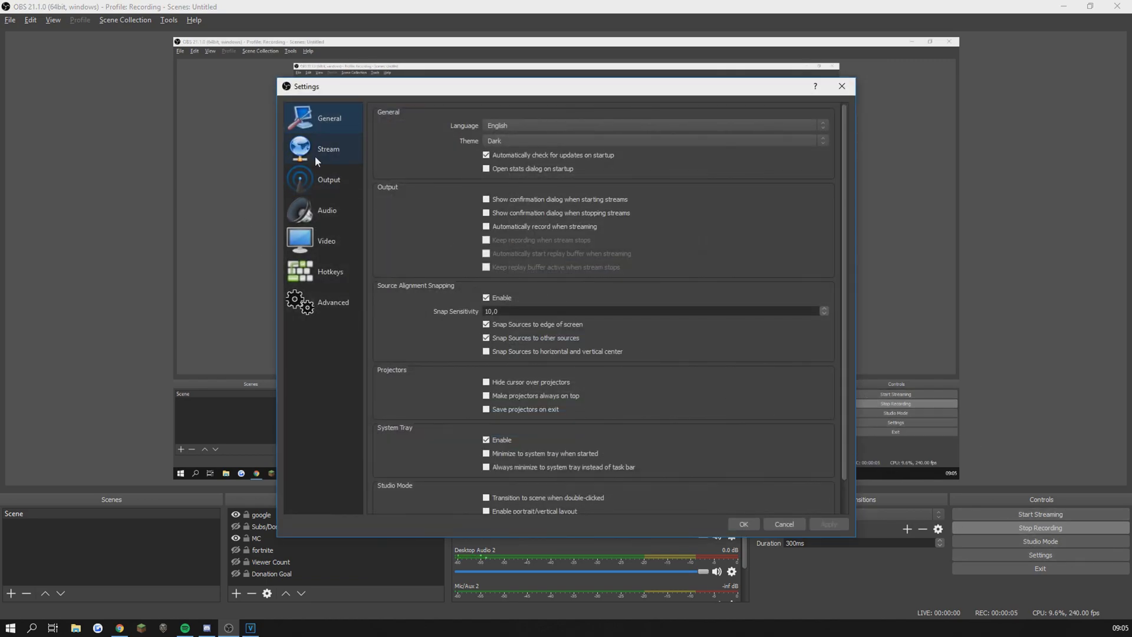
Step: Review the Language and Theme lists, keeping English and the Dark theme
{"action": "left_click", "coordinate": [513, 125]}
{"action": "left_click", "coordinate": [513, 126]}
{"action": "left_click", "coordinate": [511, 140]}
{"action": "left_click", "coordinate": [504, 156]}
{"action": "scroll", "coordinate": [532, 465], "scroll_direction": "down", "scroll_amount": 1}
{"action": "scroll", "coordinate": [533, 471], "scroll_direction": "up", "scroll_amount": 1}
Step: Review the Stream page fields without changes, then move to the Output page's streaming settings
{"action": "left_click", "coordinate": [337, 152]}
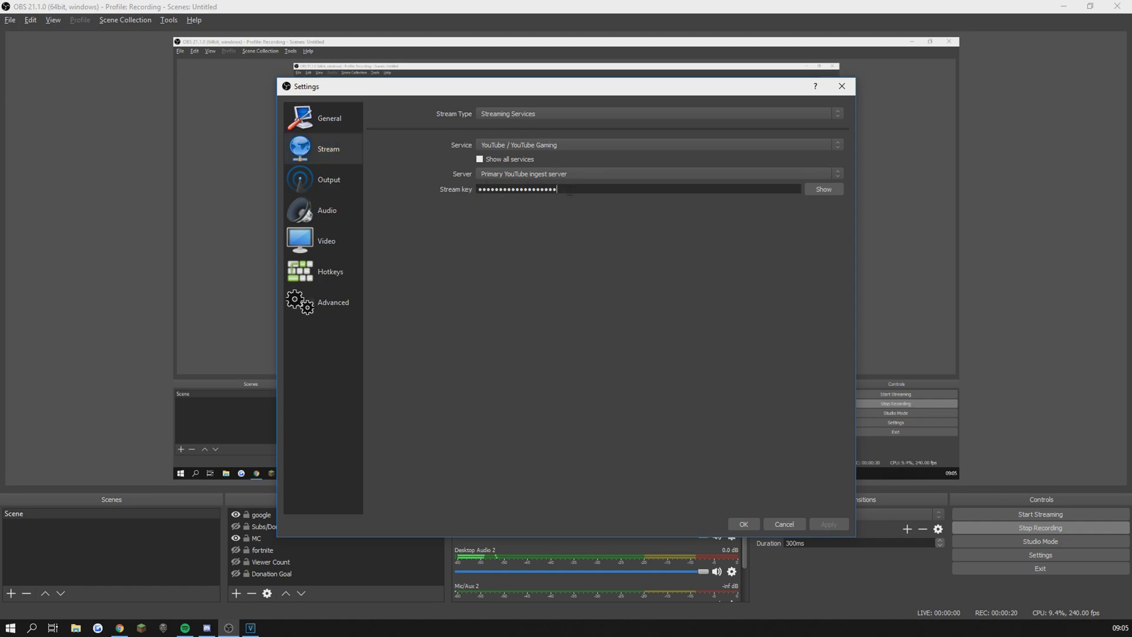
{"action": "left_click_drag", "start_coordinate": [551, 189], "coordinate": [468, 207]}
{"action": "left_click", "coordinate": [543, 234]}
{"action": "left_click", "coordinate": [521, 111]}
{"action": "left_click", "coordinate": [498, 134]}
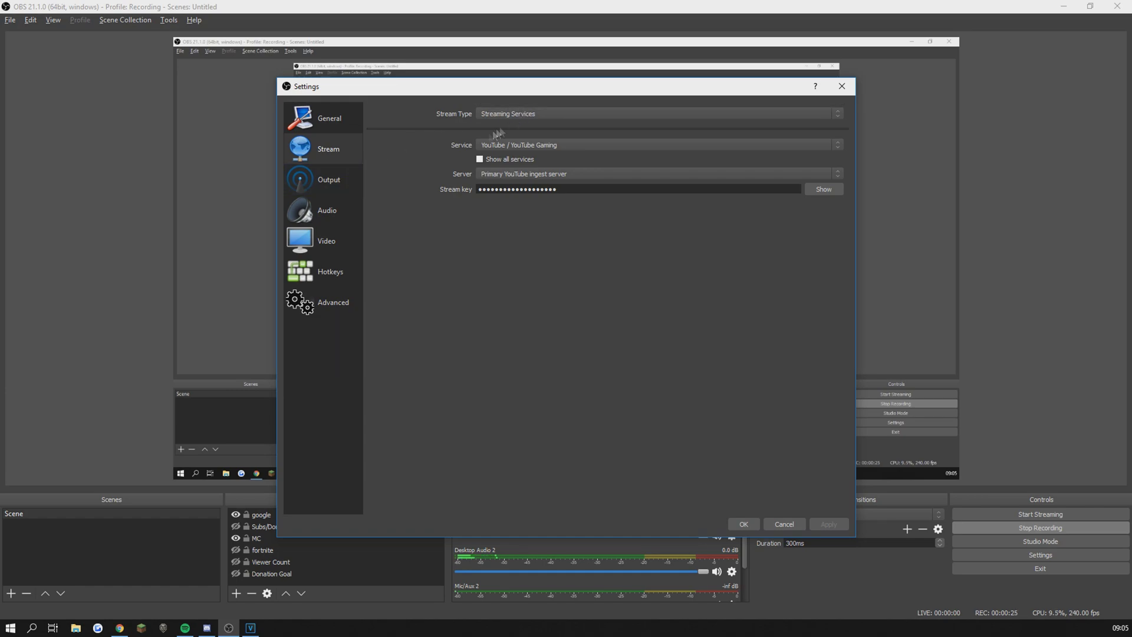
{"action": "left_click", "coordinate": [328, 191]}
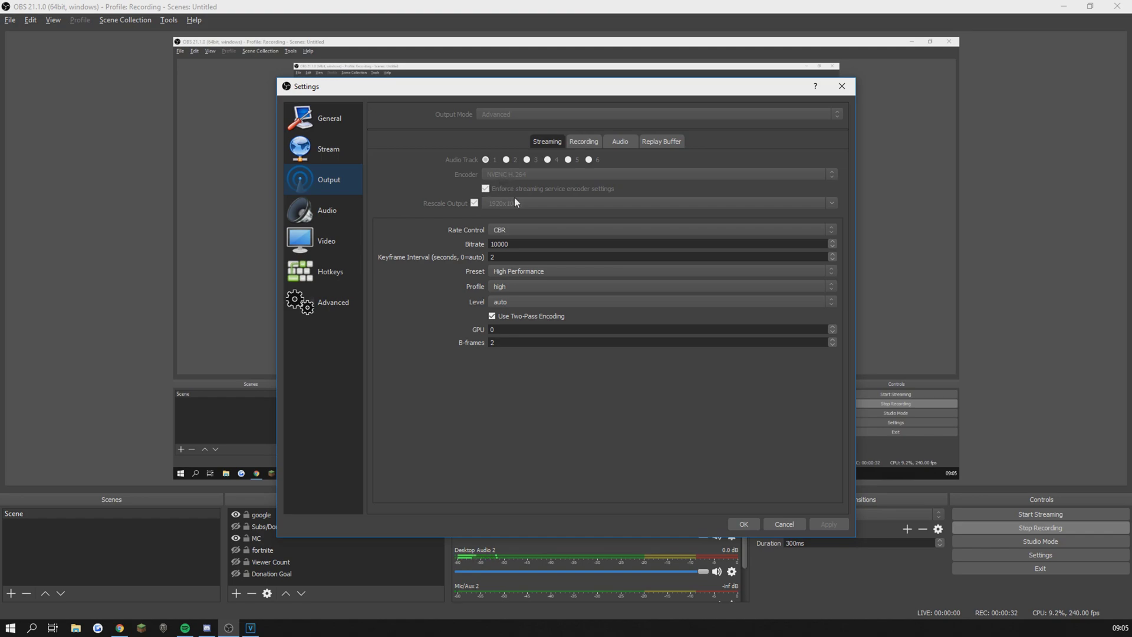
Step: Review streaming bitrate 10000, High Performance preset and high profile unchanged, then view the Recording tab
{"action": "left_click_drag", "start_coordinate": [521, 243], "coordinate": [483, 248]}
{"action": "left_click", "coordinate": [516, 244]}
{"action": "left_click", "coordinate": [522, 271]}
{"action": "left_click", "coordinate": [522, 273]}
{"action": "left_click", "coordinate": [524, 287]}
{"action": "left_click", "coordinate": [524, 289]}
{"action": "left_click", "coordinate": [580, 142]}
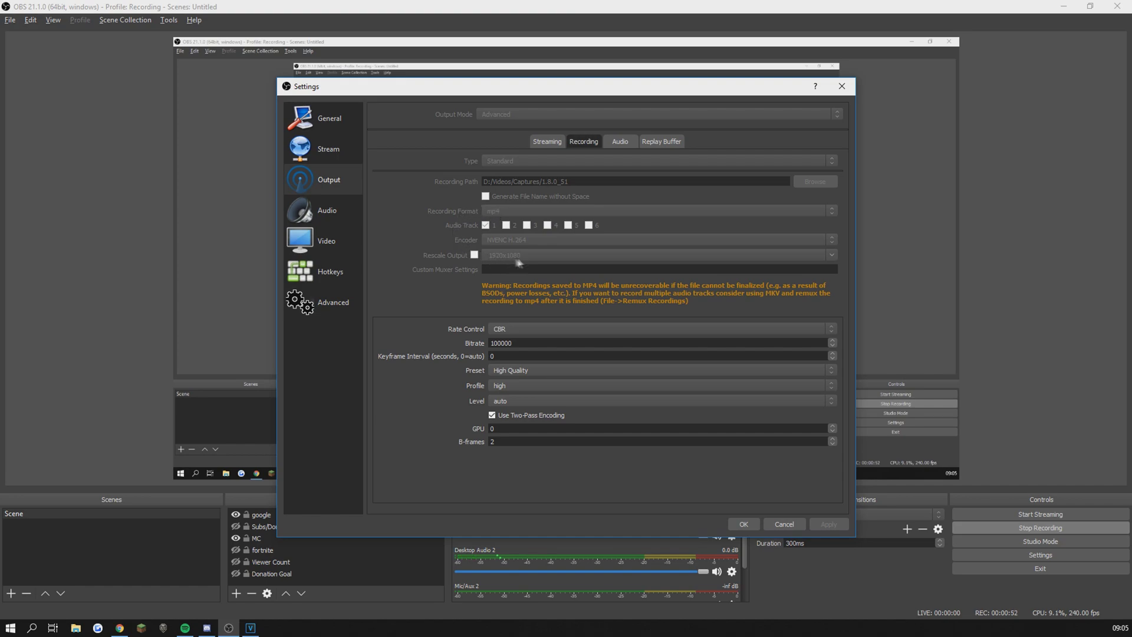
{"action": "left_click_drag", "start_coordinate": [512, 342], "coordinate": [468, 342]}
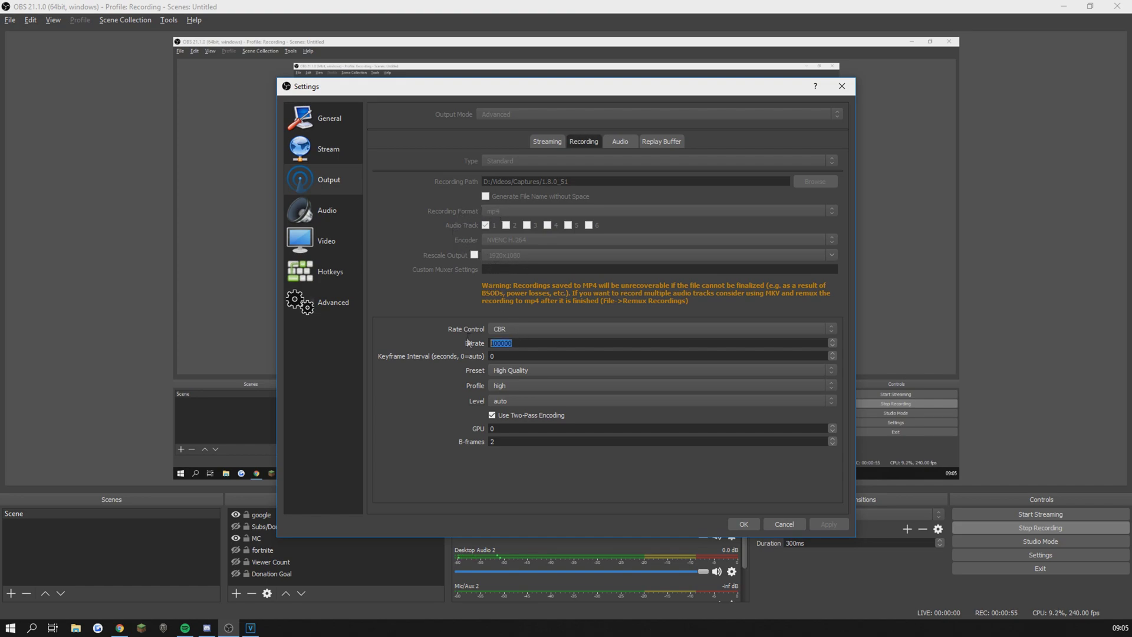
{"action": "left_click", "coordinate": [519, 356]}
{"action": "left_click", "coordinate": [515, 371]}
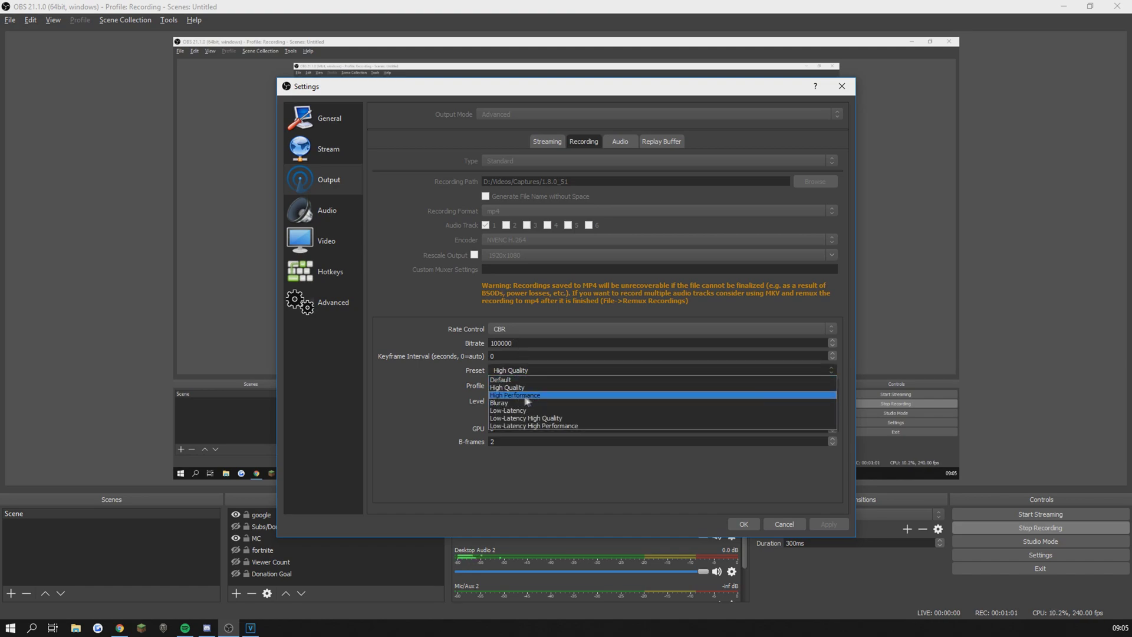
{"action": "left_click", "coordinate": [518, 366]}
{"action": "left_click", "coordinate": [511, 387]}
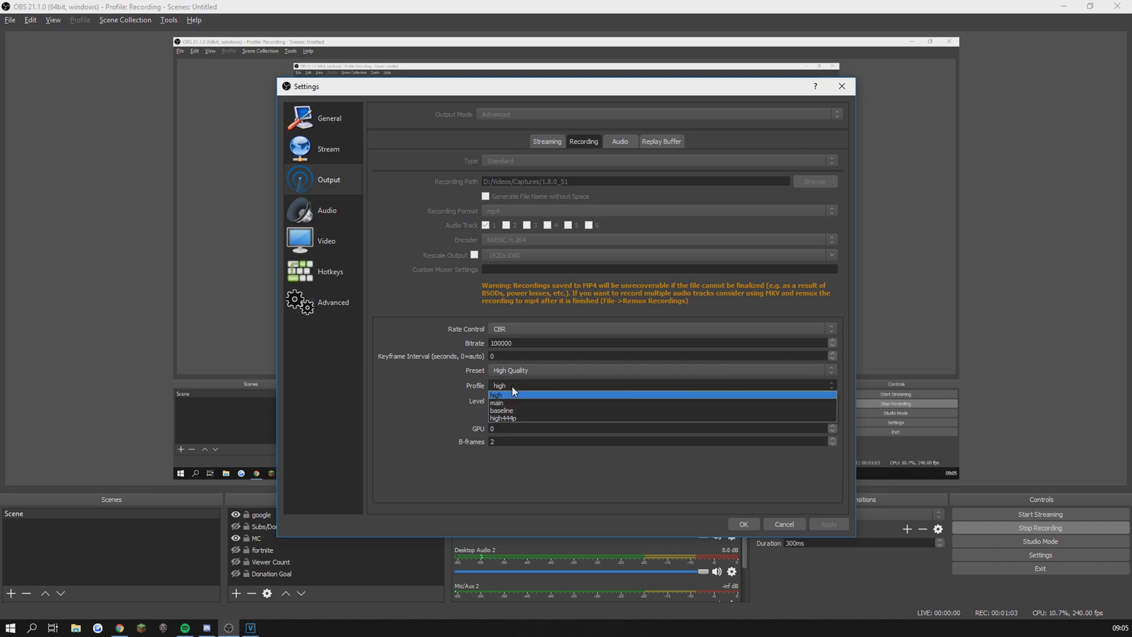
{"action": "left_click", "coordinate": [511, 387]}
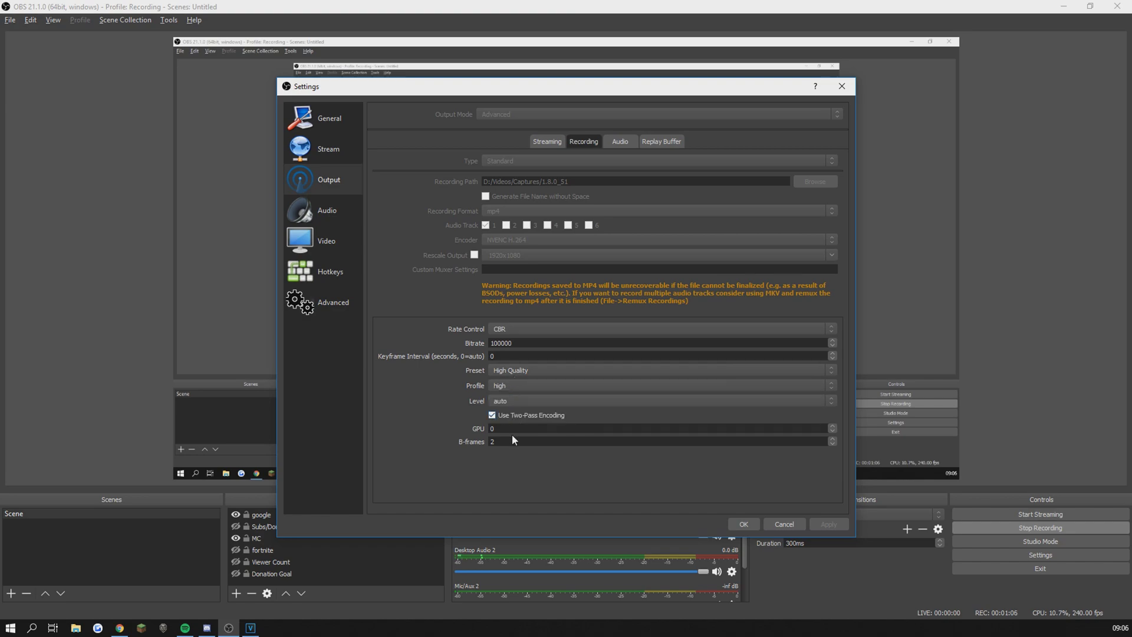
Step: Review the Audio devices, then view the Video page with 1920x1080 resolution at 240/1 fps
{"action": "left_click", "coordinate": [324, 211]}
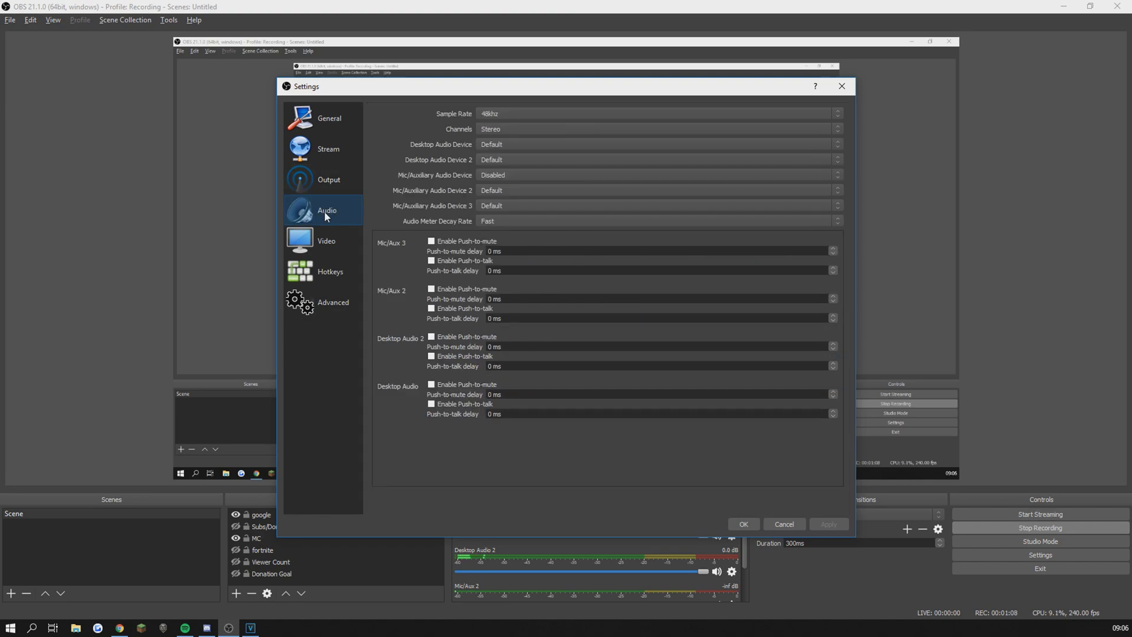
{"action": "left_click", "coordinate": [319, 242]}
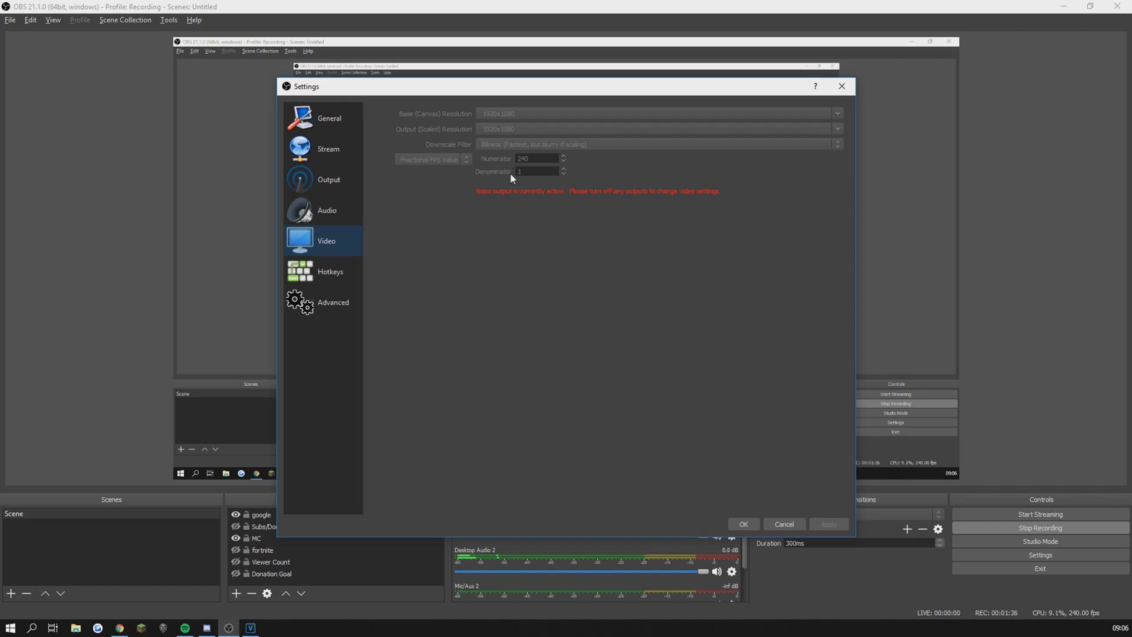
Step: Scroll through the Hotkeys settings page to review the bindings
{"action": "left_click", "coordinate": [340, 274]}
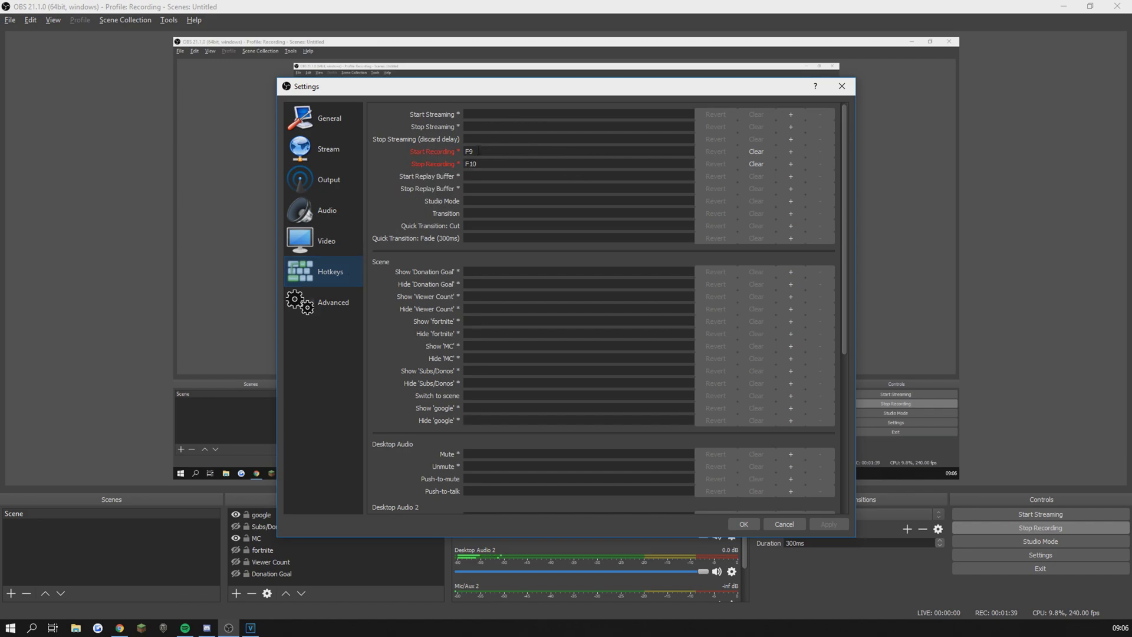
{"action": "scroll", "coordinate": [478, 178], "scroll_direction": "down", "scroll_amount": 4}
{"action": "scroll", "coordinate": [478, 178], "scroll_direction": "down", "scroll_amount": 3}
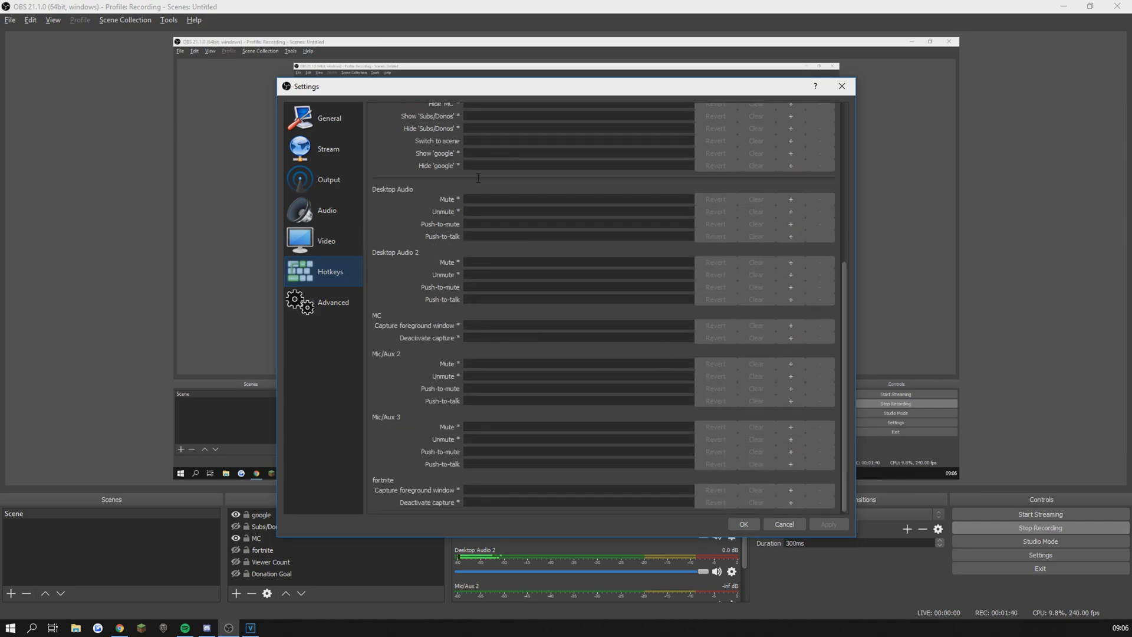
{"action": "scroll", "coordinate": [478, 178], "scroll_direction": "up", "scroll_amount": 5}
{"action": "scroll", "coordinate": [478, 178], "scroll_direction": "up", "scroll_amount": 3}
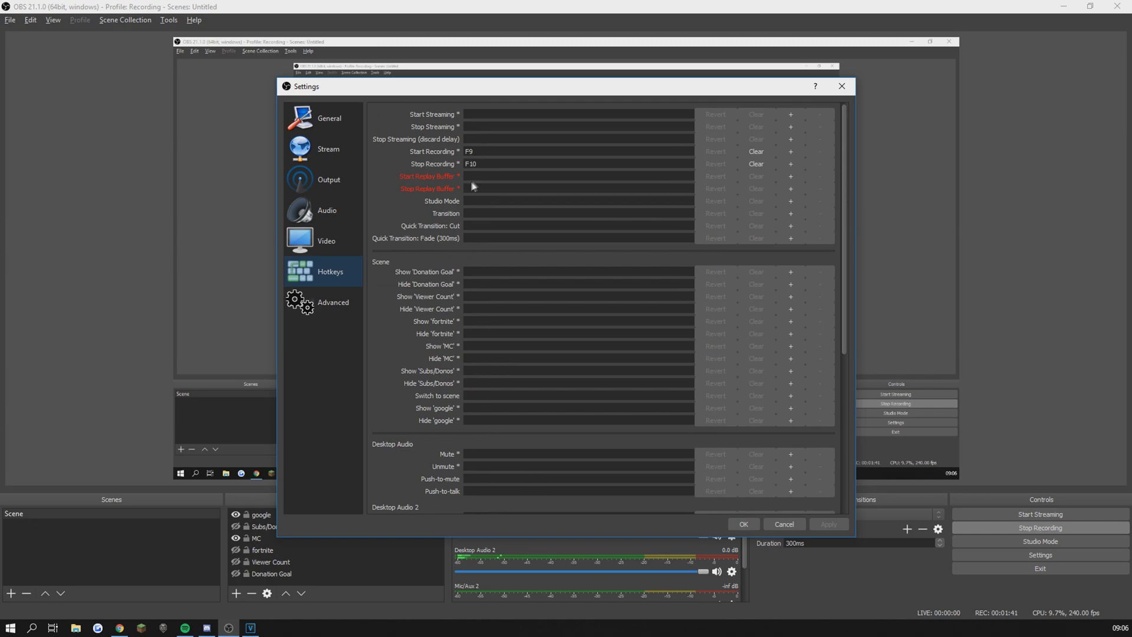
Step: Check Process Priority on the Advanced page, leaving it at High
{"action": "left_click", "coordinate": [344, 300]}
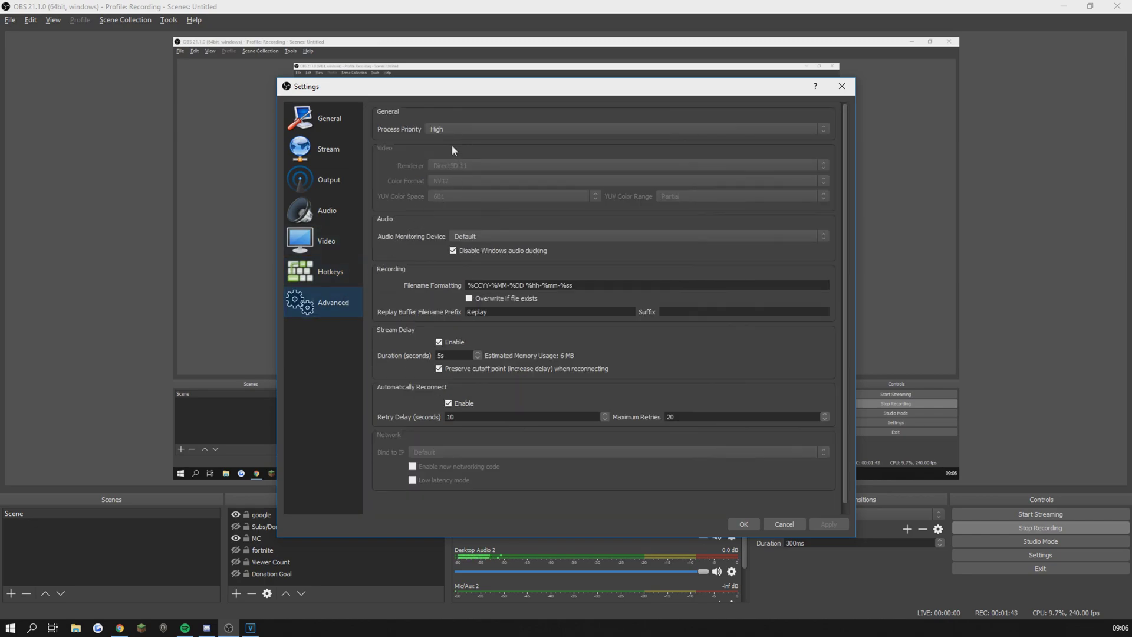
{"action": "left_click", "coordinate": [444, 129]}
{"action": "left_click", "coordinate": [443, 131]}
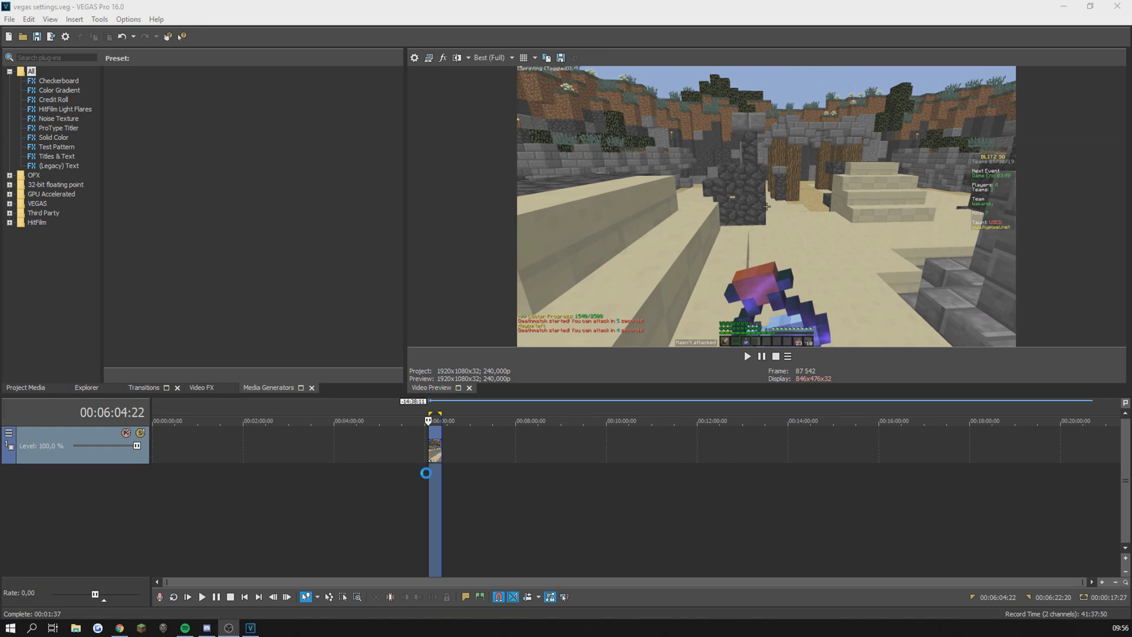
Step: Play and pause the gameplay clip preview, then select the clip's whole time span
{"action": "left_click", "coordinate": [424, 474]}
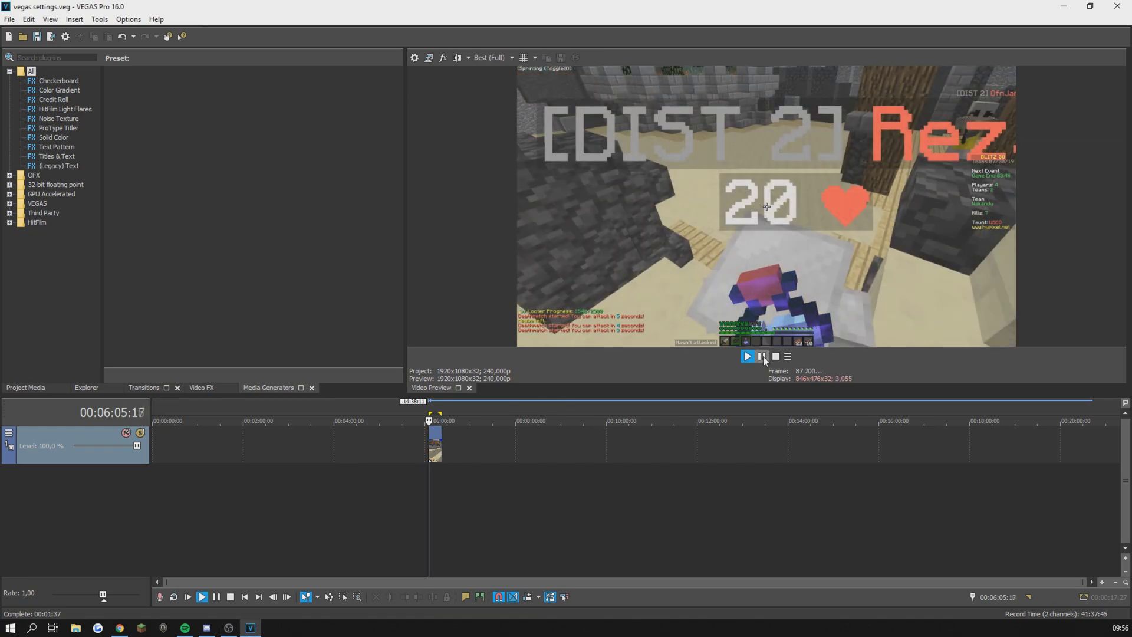
{"action": "left_click", "coordinate": [762, 356]}
{"action": "left_click", "coordinate": [761, 356]}
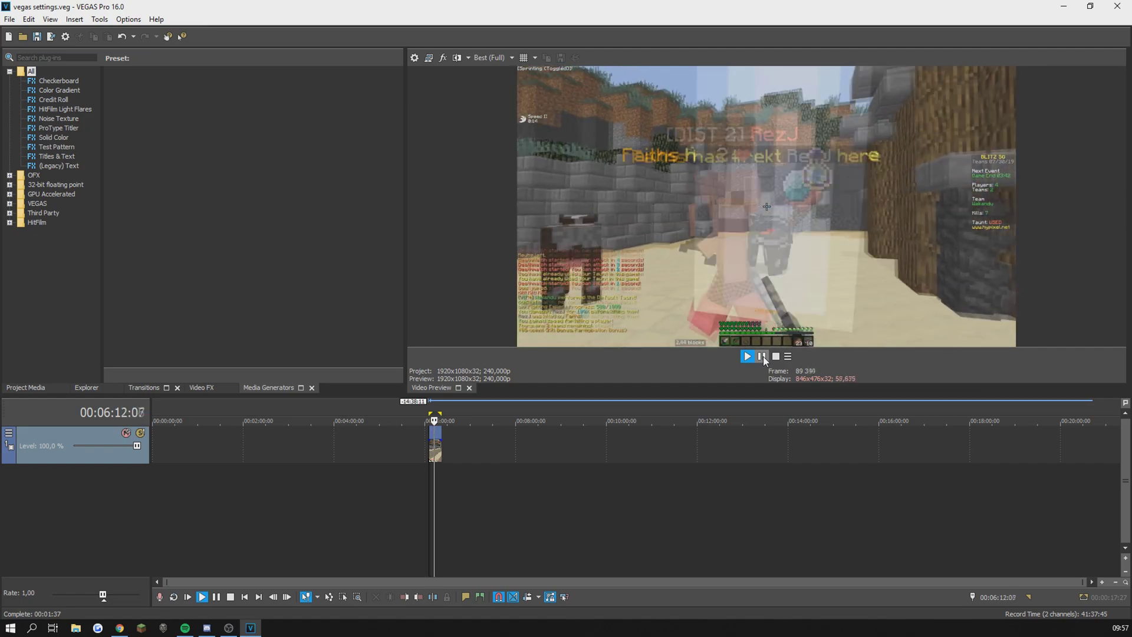
{"action": "left_click", "coordinate": [761, 356]}
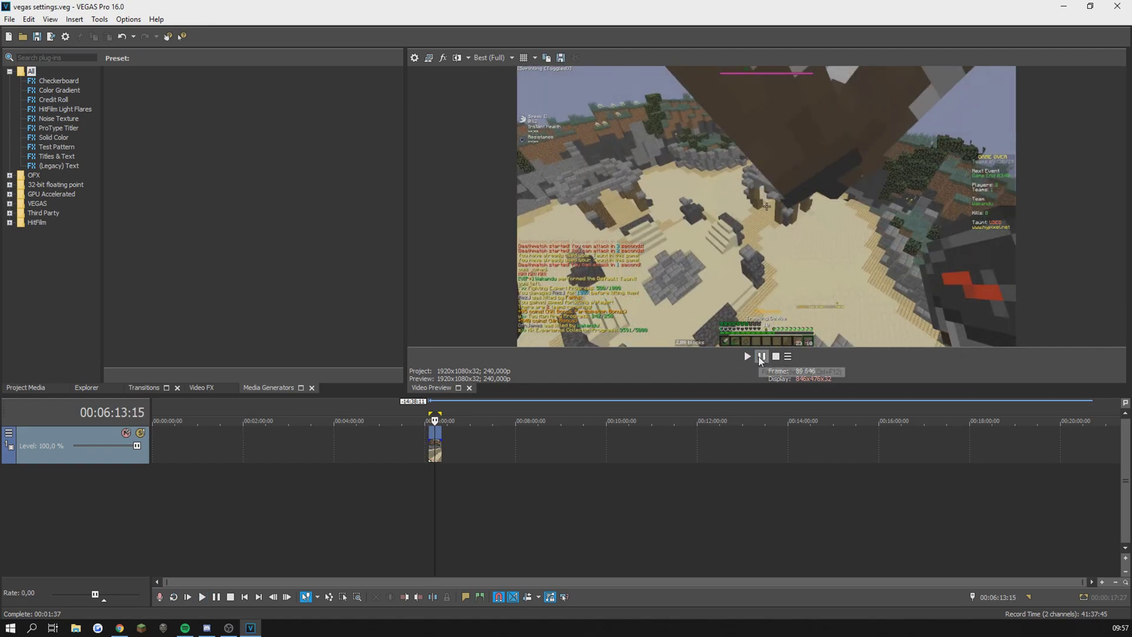
{"action": "double_click", "coordinate": [436, 448]}
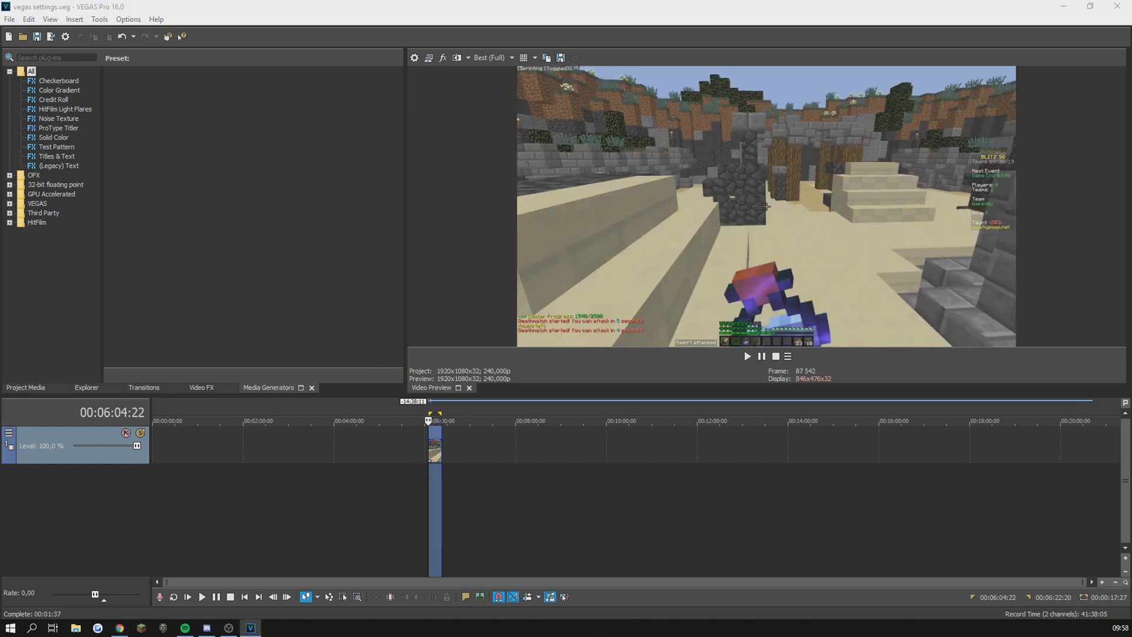
Step: Open Render As with Ctrl+M and choose the WMV 8 Mbps HD 1080-30p Video template
{"action": "key", "text": "ctrl+m"}
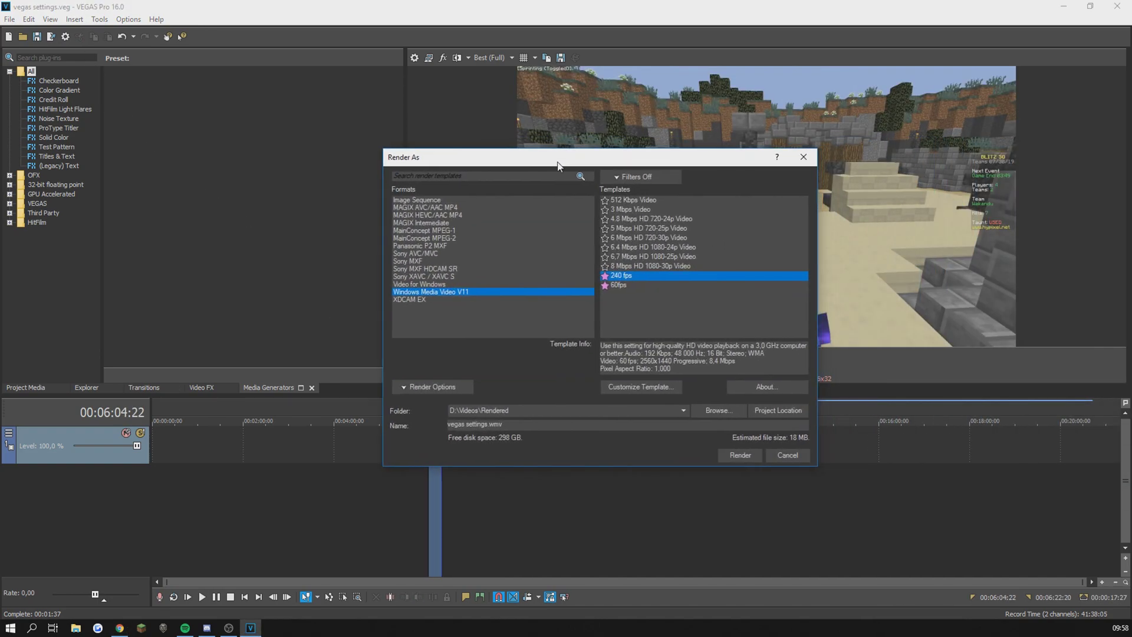
{"action": "left_click", "coordinate": [627, 201]}
{"action": "left_click", "coordinate": [630, 210]}
{"action": "left_click", "coordinate": [633, 218]}
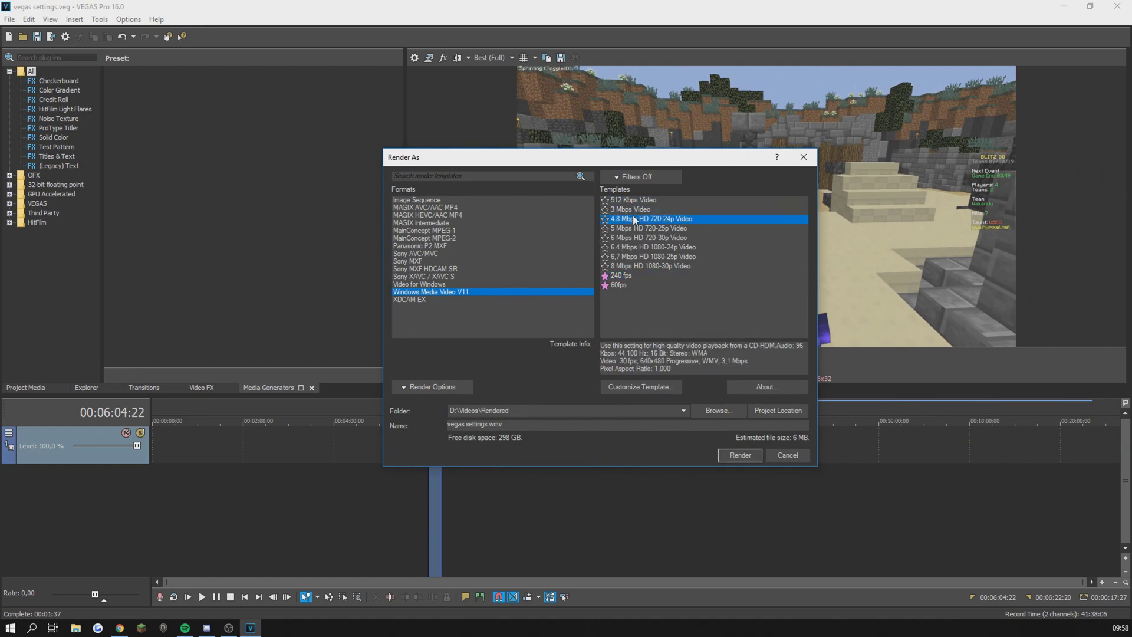
{"action": "left_click", "coordinate": [649, 266]}
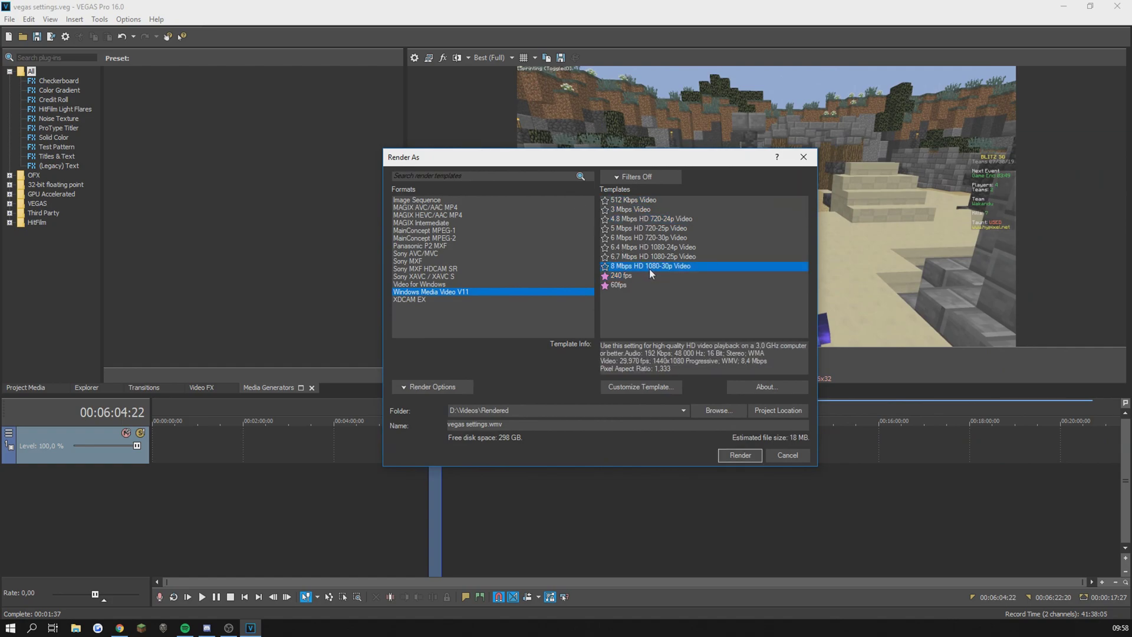
Step: Customize the template and review its audio settings, keeping 192 kbps CBR
{"action": "left_click", "coordinate": [651, 387]}
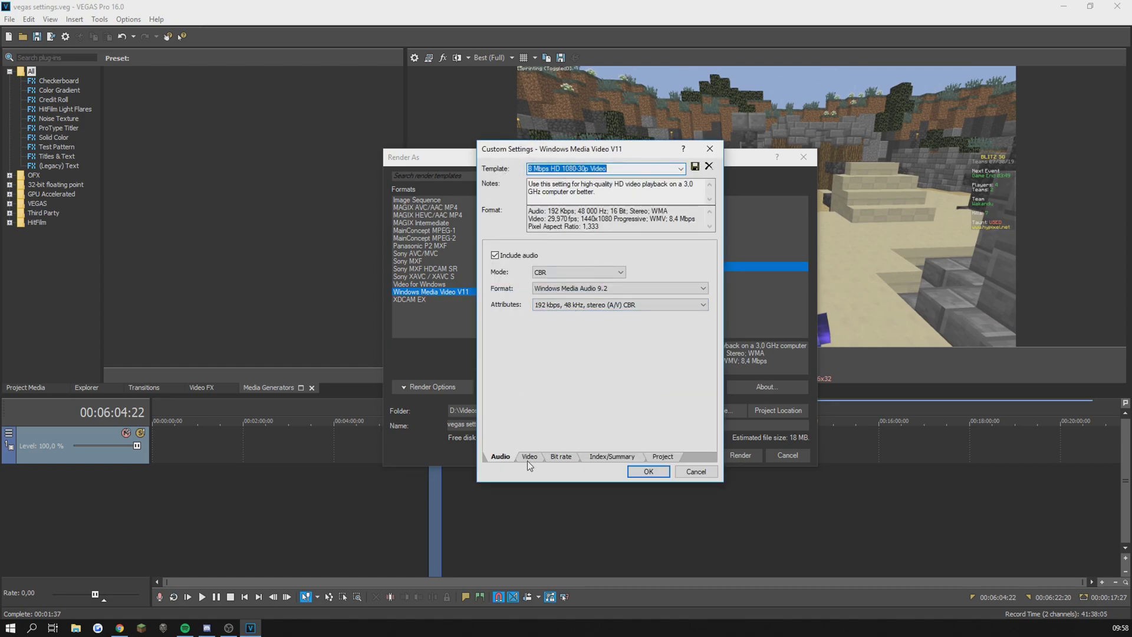
{"action": "left_click", "coordinate": [557, 271]}
{"action": "left_click", "coordinate": [557, 280]}
{"action": "left_click", "coordinate": [565, 288]}
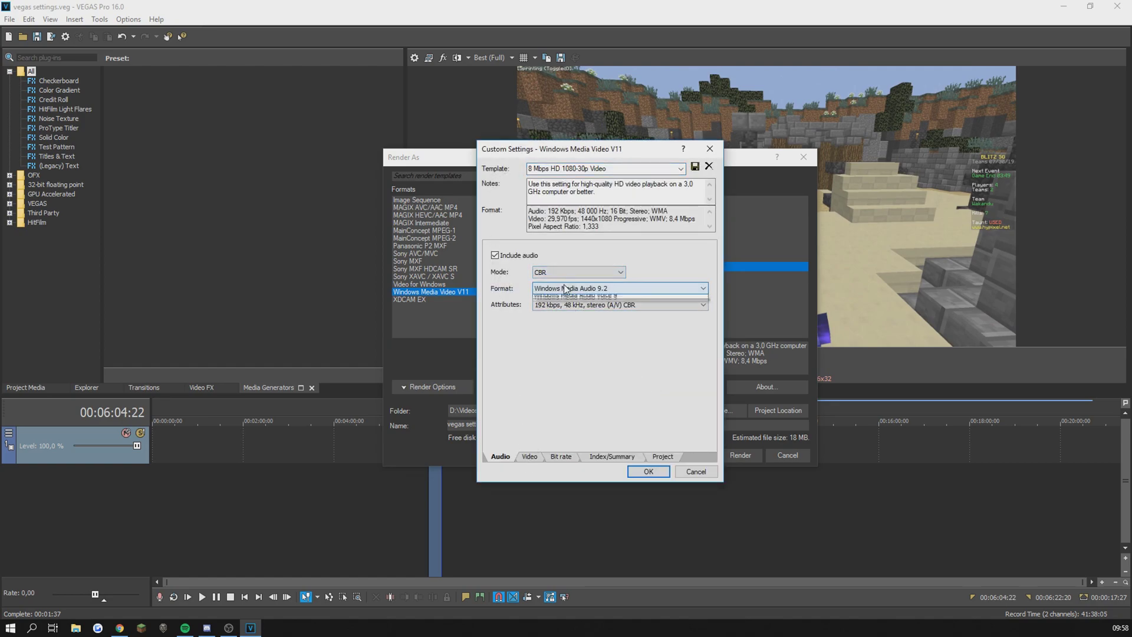
{"action": "left_click", "coordinate": [564, 302]}
{"action": "left_click", "coordinate": [564, 302]}
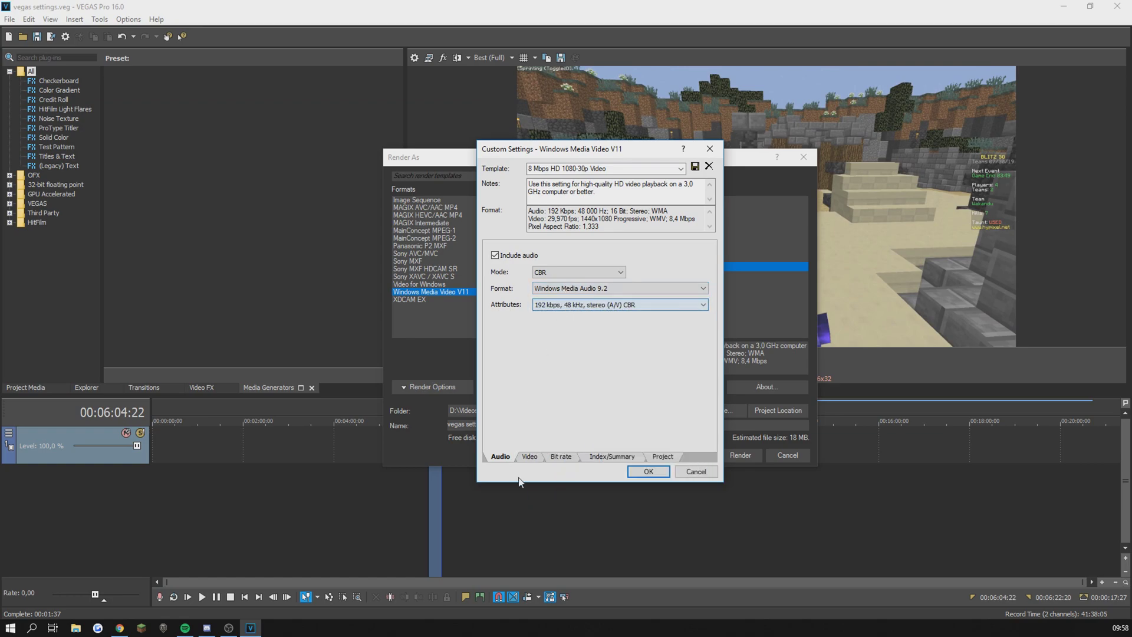
Step: Set the template's video image size to Custom 2560x1440
{"action": "left_click", "coordinate": [527, 458]}
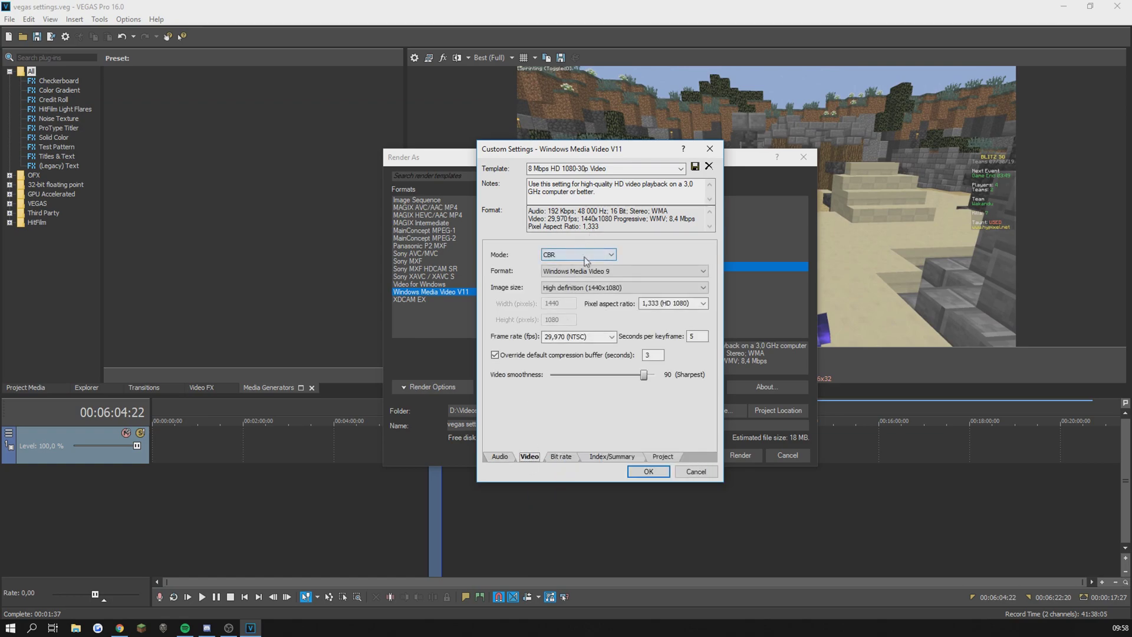
{"action": "left_click", "coordinate": [592, 288]}
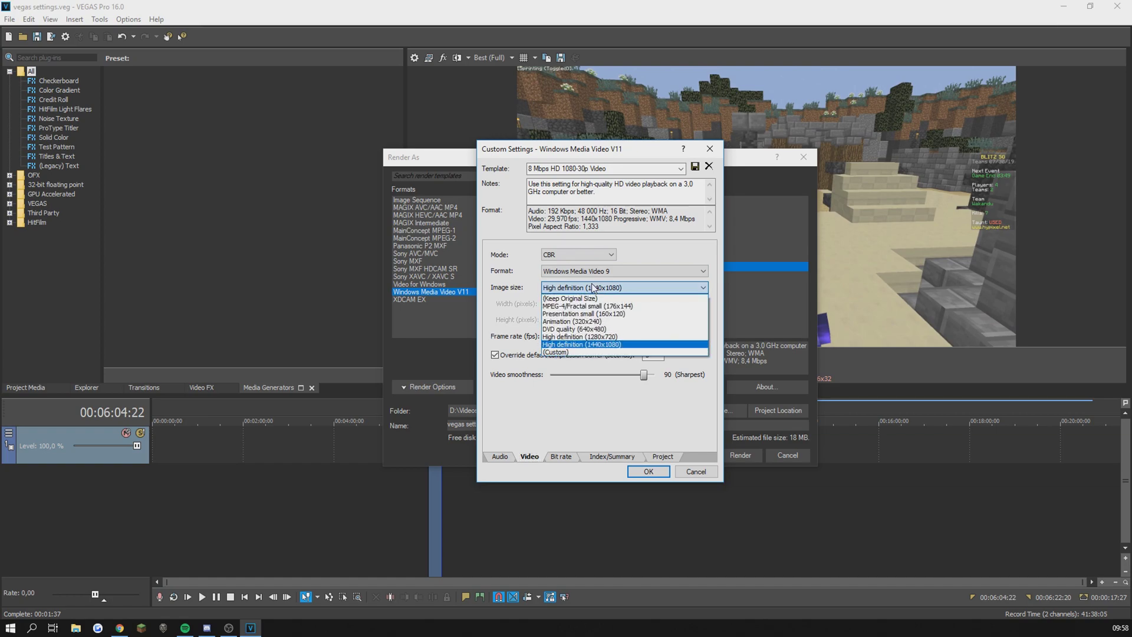
{"action": "left_click", "coordinate": [565, 352]}
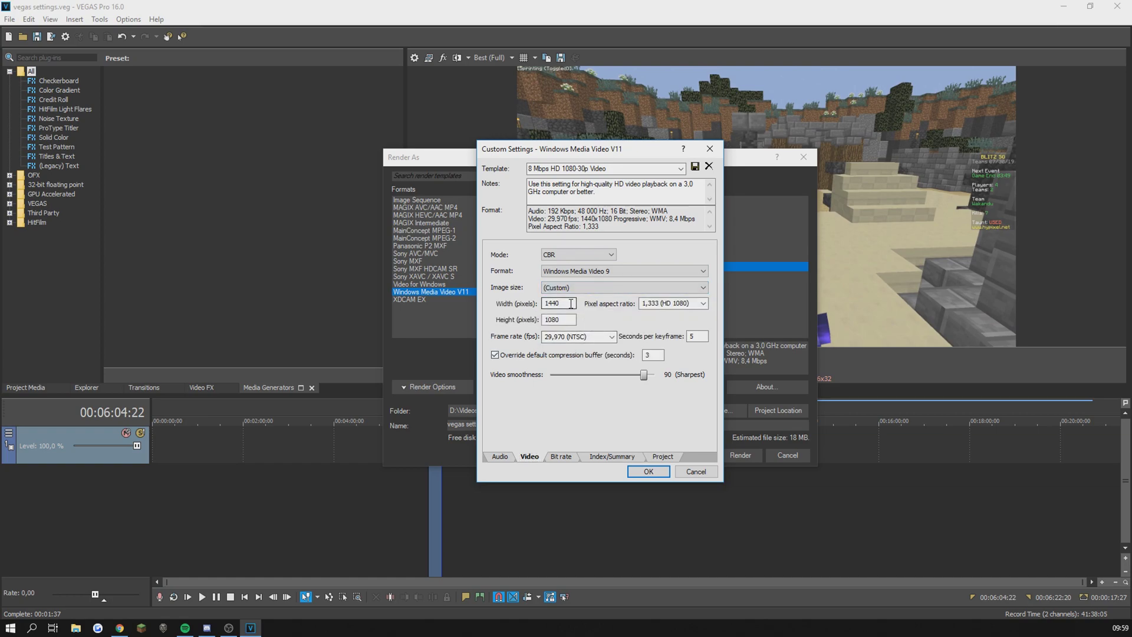
{"action": "double_click", "coordinate": [571, 303]}
{"action": "type", "text": "2560"}
{"action": "key", "text": "Tab"}
{"action": "type", "text": "1440"}
Step: Set square 1,000 pixel aspect ratio, 60 fps frame rate and video smoothness 100
{"action": "left_click", "coordinate": [702, 304]}
{"action": "left_click", "coordinate": [703, 305]}
{"action": "left_click", "coordinate": [661, 322]}
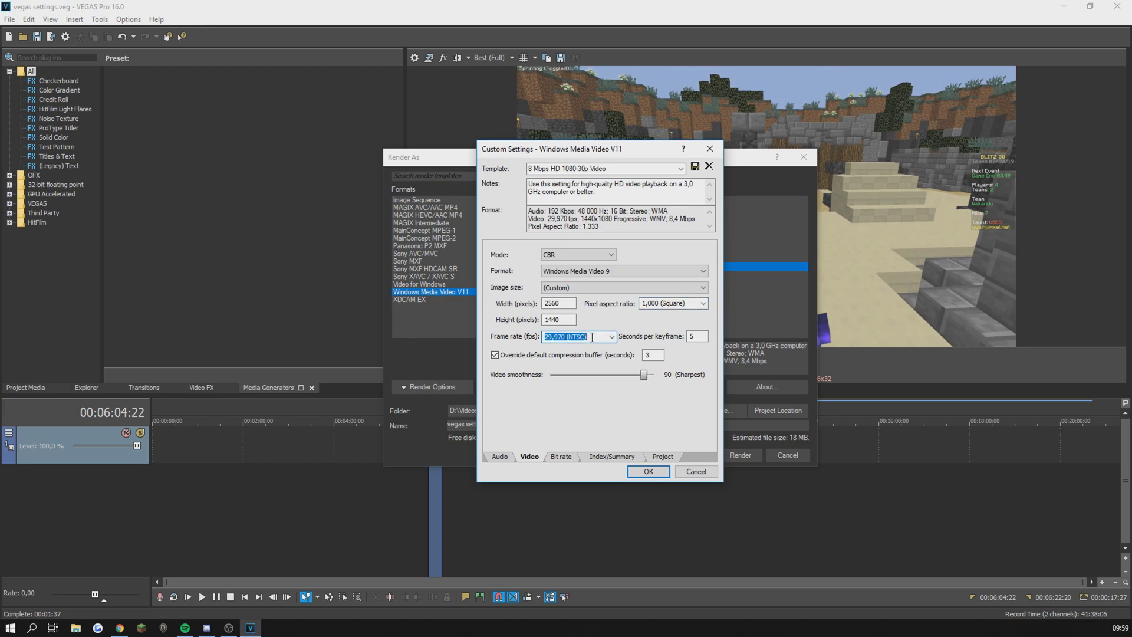
{"action": "type", "text": "60,000"}
{"action": "left_click_drag", "start_coordinate": [644, 378], "coordinate": [657, 377]}
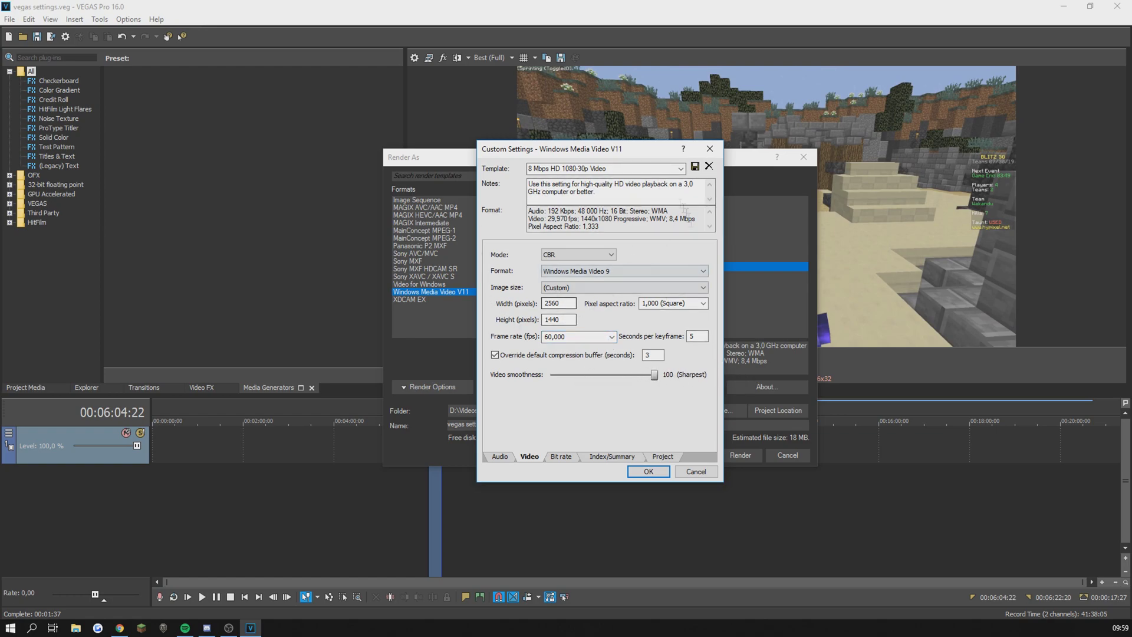
Step: Set the Internet/LAN bit rate to 35 M
{"action": "left_click", "coordinate": [569, 457]}
{"action": "double_click", "coordinate": [602, 323]}
{"action": "type", "text": "3"}
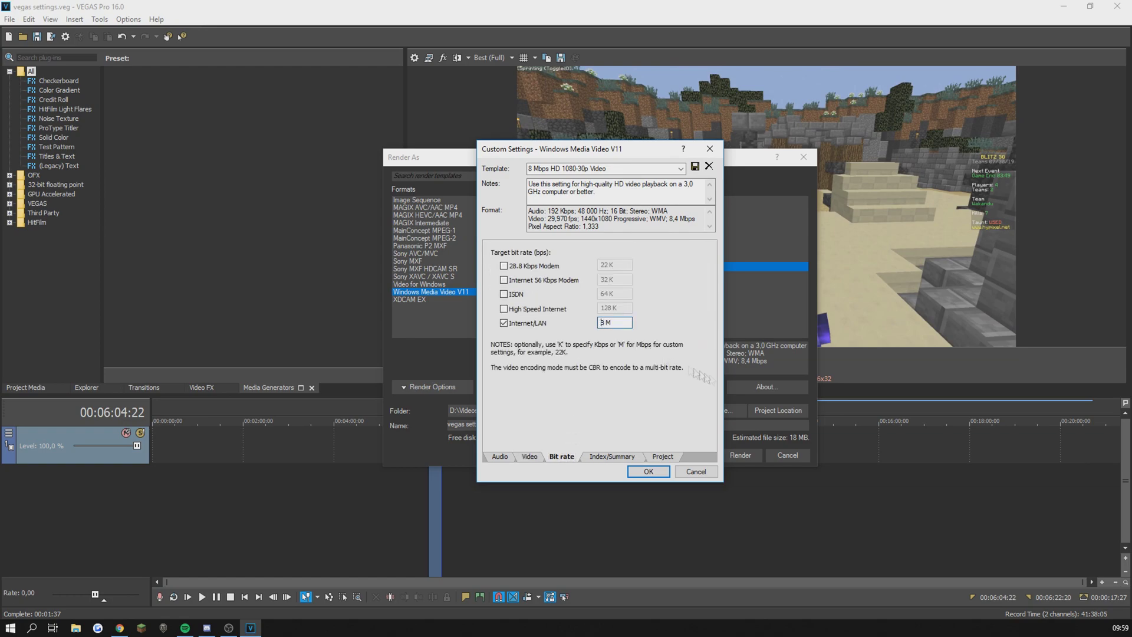
{"action": "type", "text": "5"}
{"action": "left_click", "coordinate": [599, 456]}
Step: Set video rendering quality to Best, confirm the template, and render vegas settings.wmv
{"action": "left_click", "coordinate": [659, 457]}
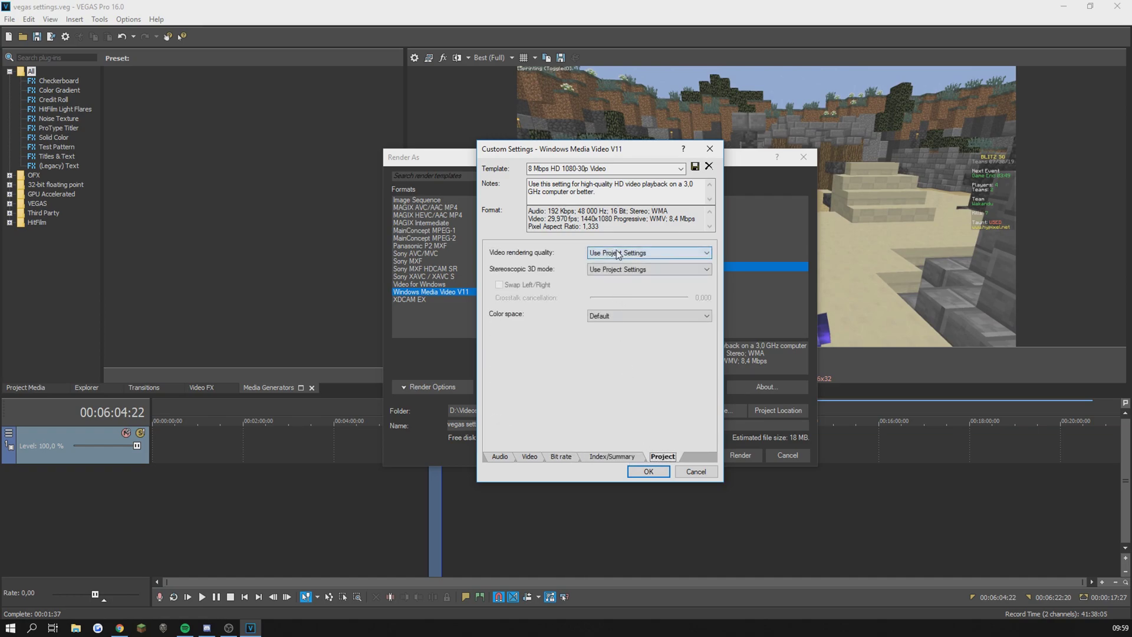
{"action": "left_click", "coordinate": [677, 253]}
{"action": "left_click", "coordinate": [608, 294]}
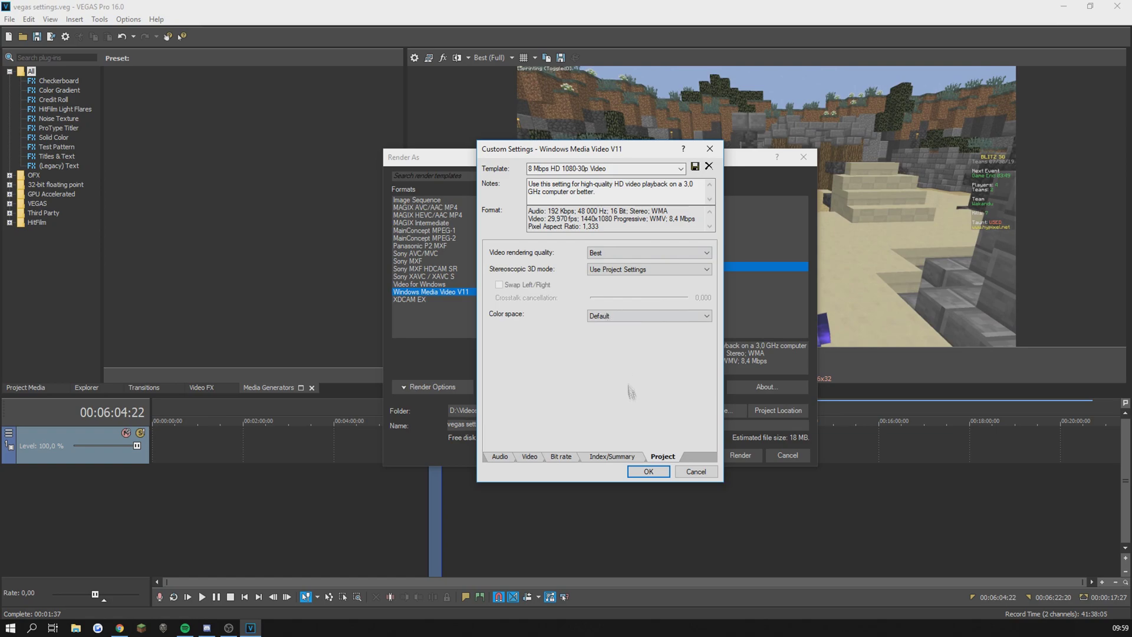
{"action": "left_click", "coordinate": [645, 471]}
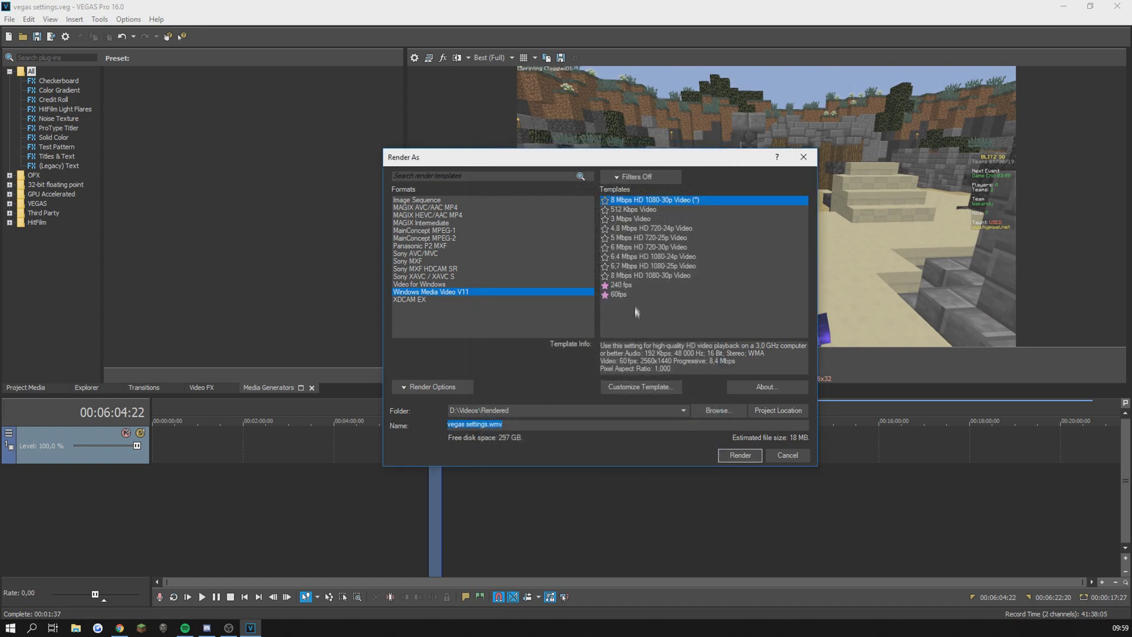
{"action": "left_click", "coordinate": [739, 455]}
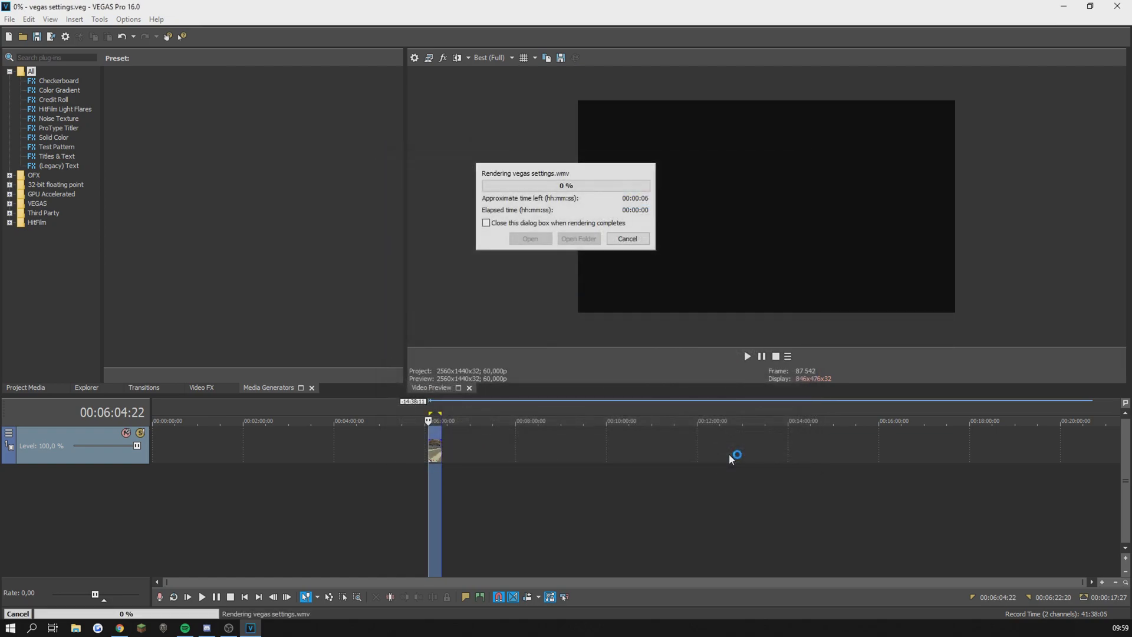